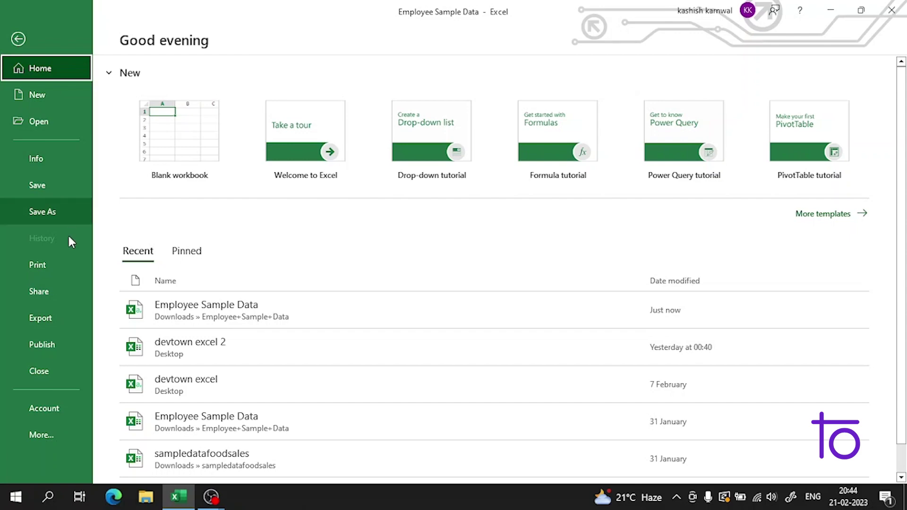
Step: Open the Employee Sample Data workbook and close the Document Recovery pane
{"action": "left_click", "coordinate": [198, 326]}
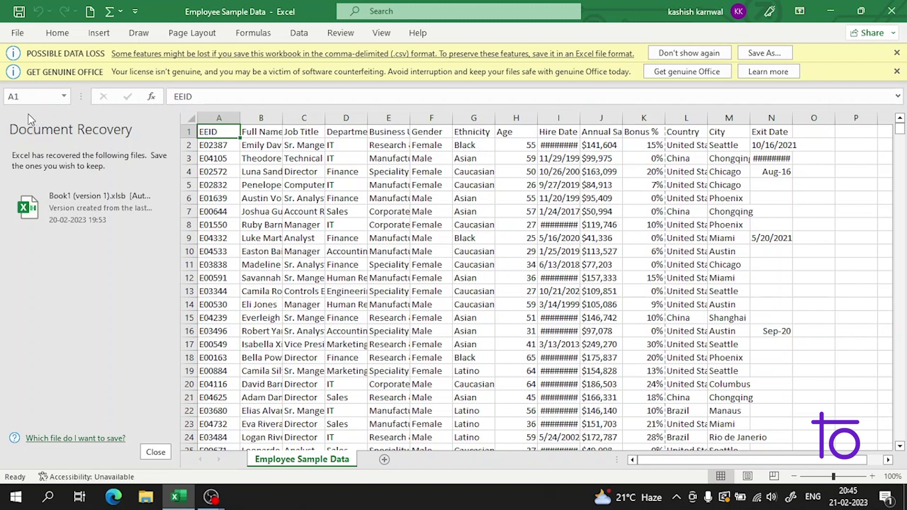
{"action": "left_click", "coordinate": [155, 452]}
{"action": "left_click", "coordinate": [340, 204]}
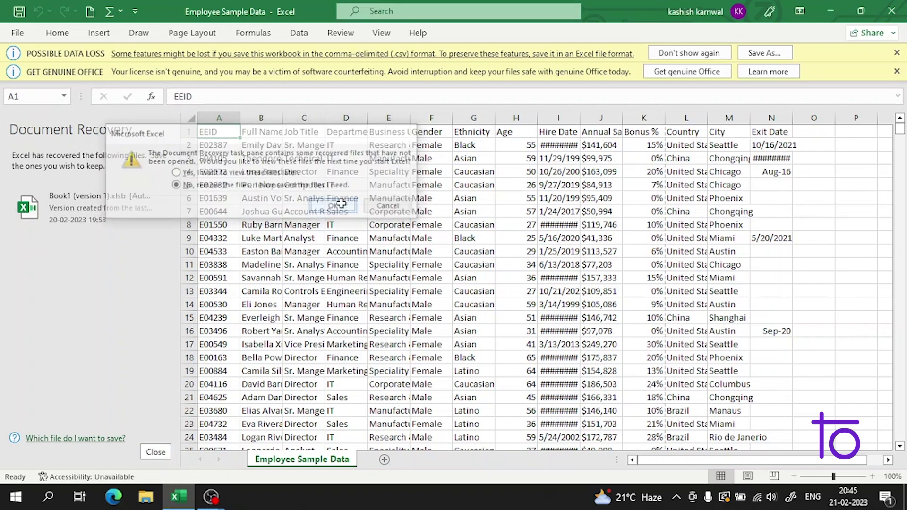
{"action": "scroll", "coordinate": [745, 194], "scroll_direction": "down", "scroll_amount": 2}
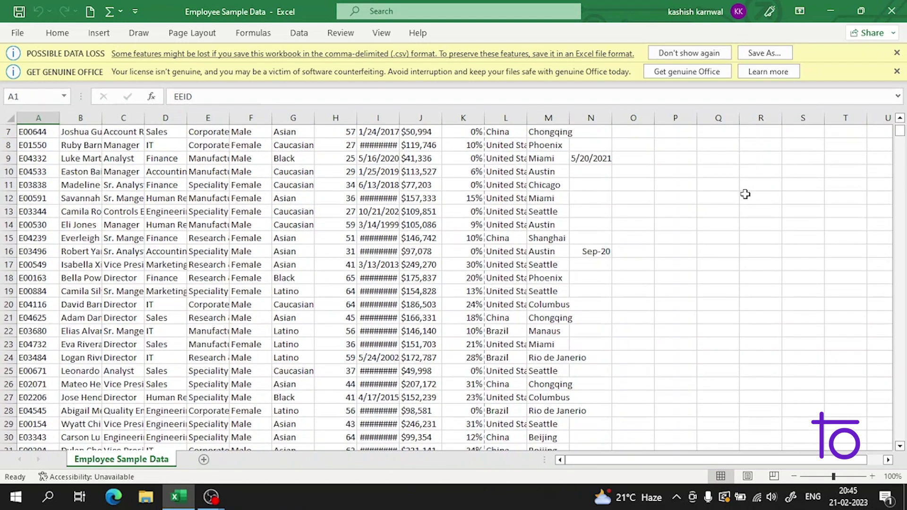
{"action": "scroll", "coordinate": [745, 194], "scroll_direction": "up", "scroll_amount": 2}
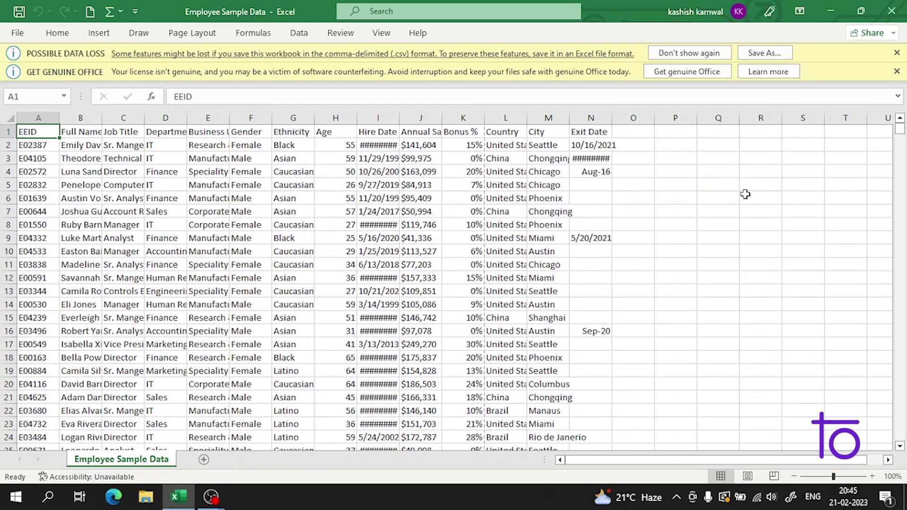
Step: Open the print preview with Ctrl+P and set the scope to Print Entire Workbook
{"action": "key", "text": "ctrl+p"}
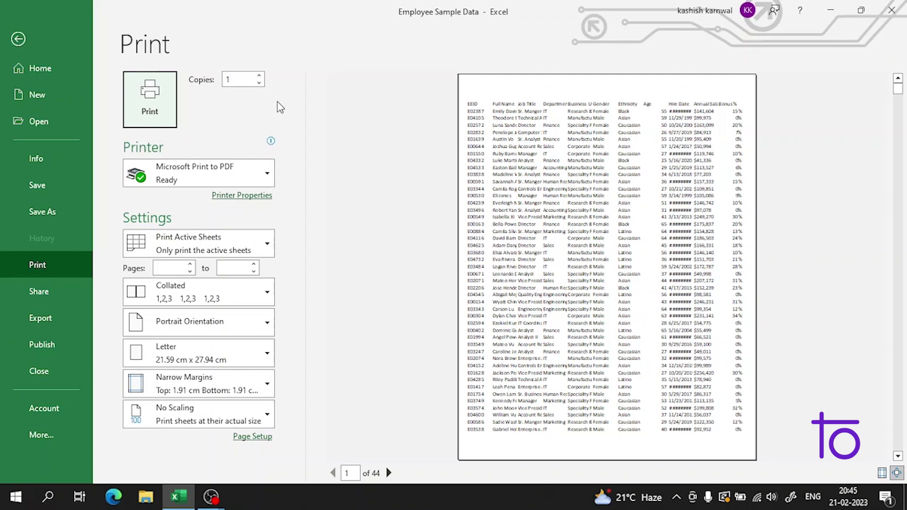
{"action": "left_click", "coordinate": [245, 241]}
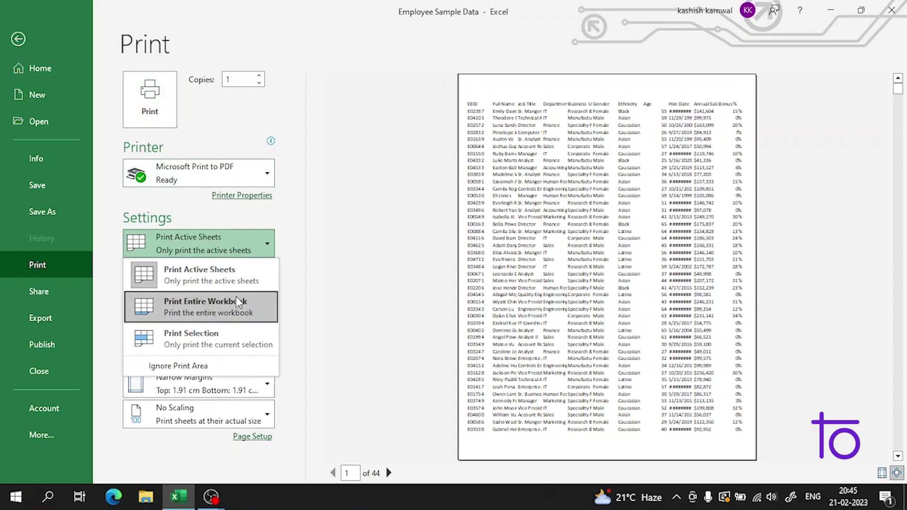
{"action": "left_click", "coordinate": [233, 315]}
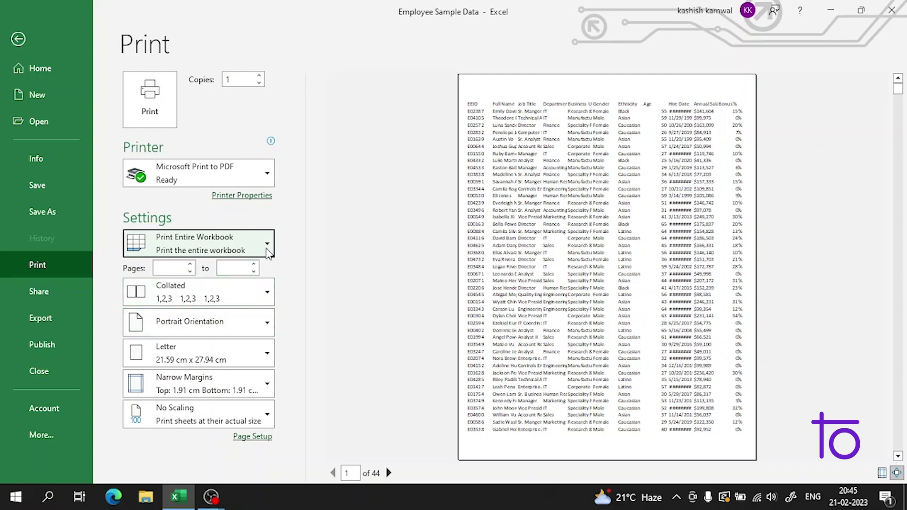
{"action": "scroll", "coordinate": [567, 255], "scroll_direction": "down", "scroll_amount": 9}
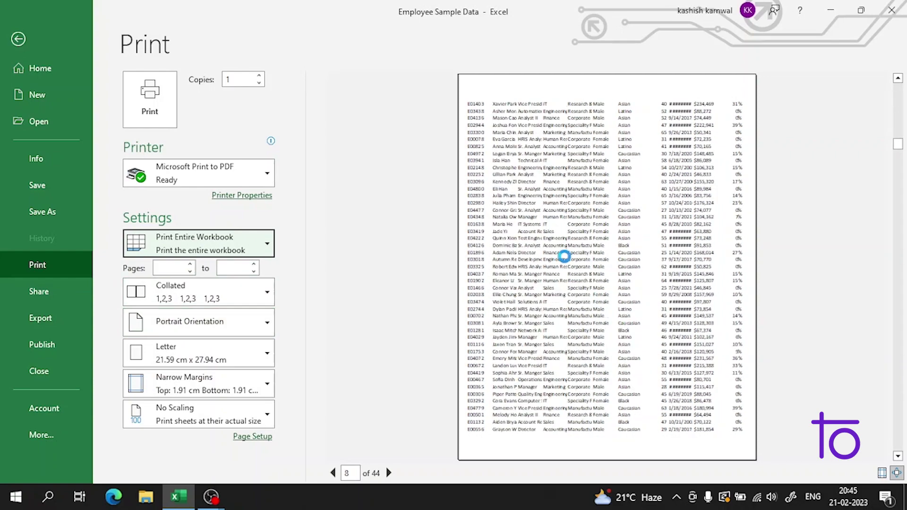
{"action": "scroll", "coordinate": [567, 260], "scroll_direction": "up", "scroll_amount": 1}
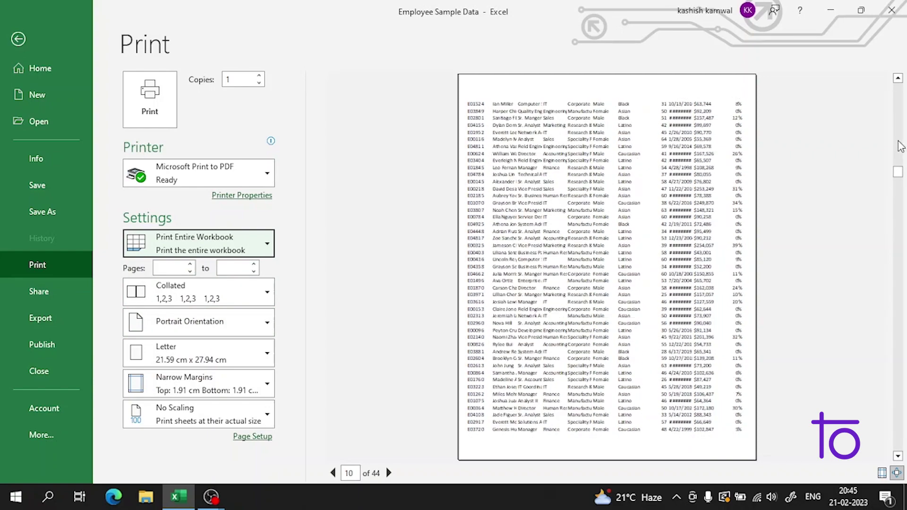
{"action": "scroll", "coordinate": [900, 158], "scroll_direction": "up", "scroll_amount": 1}
{"action": "scroll", "coordinate": [381, 186], "scroll_direction": "up", "scroll_amount": 1}
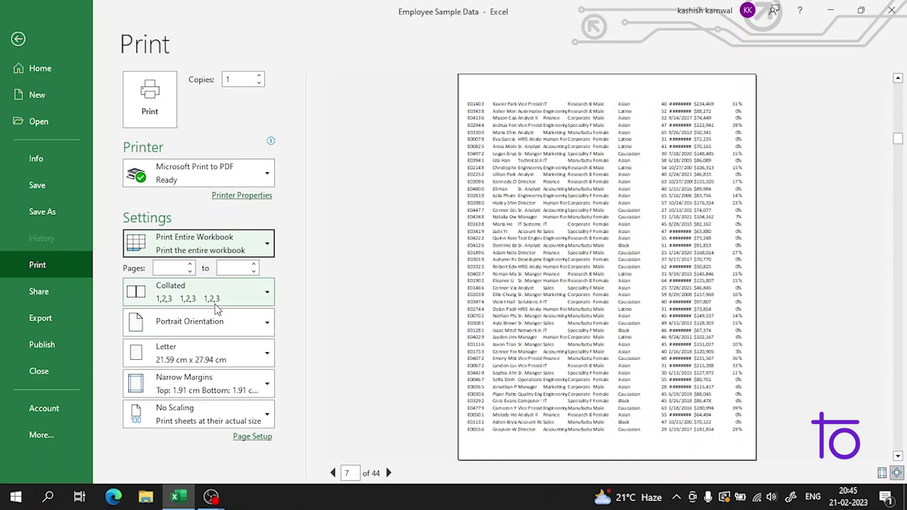
Step: Set the page margins to the Wide preset
{"action": "left_click", "coordinate": [229, 376]}
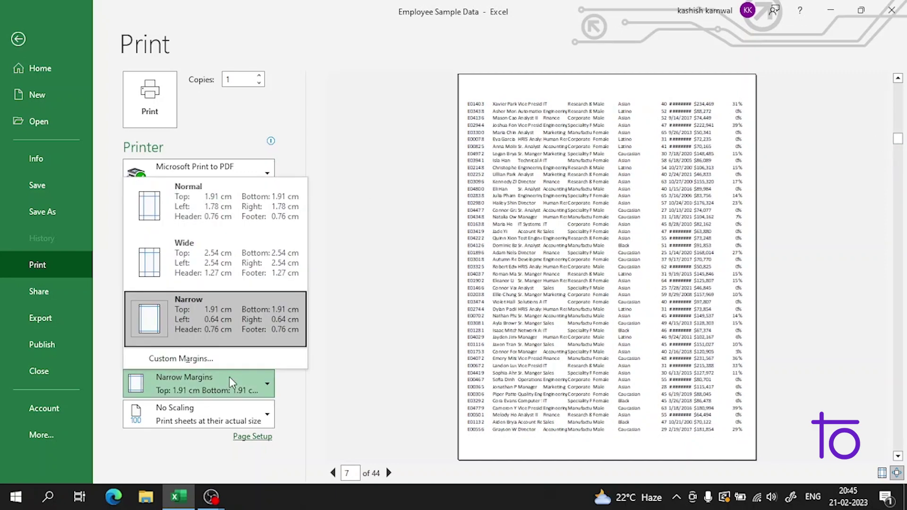
{"action": "left_click", "coordinate": [223, 324]}
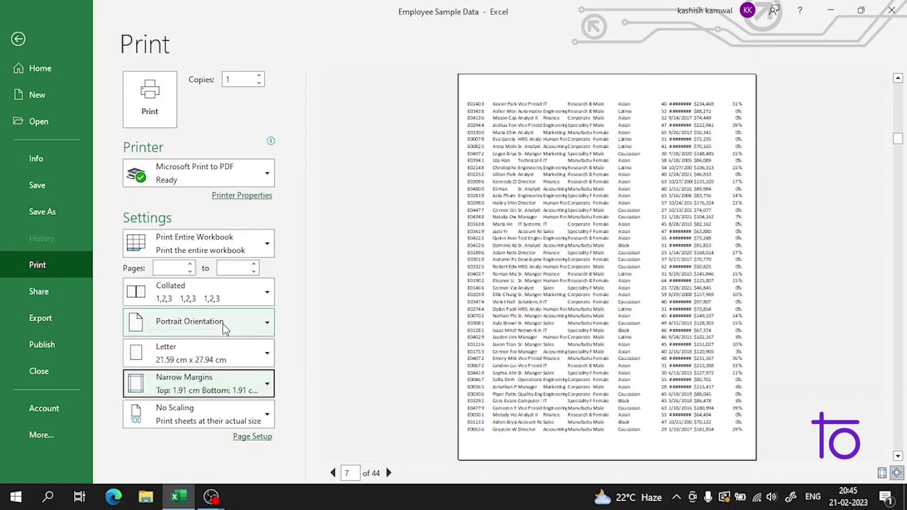
{"action": "left_click", "coordinate": [228, 376]}
{"action": "left_click", "coordinate": [227, 253]}
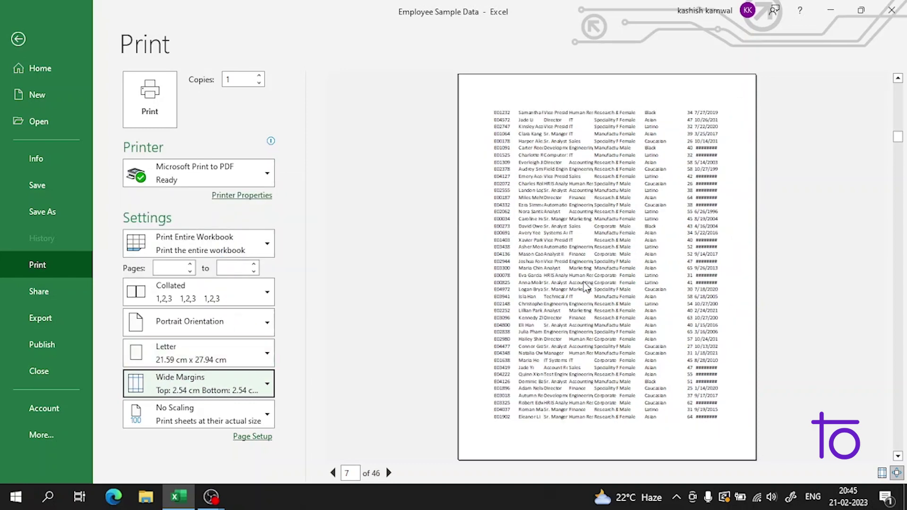
{"action": "left_click", "coordinate": [250, 382]}
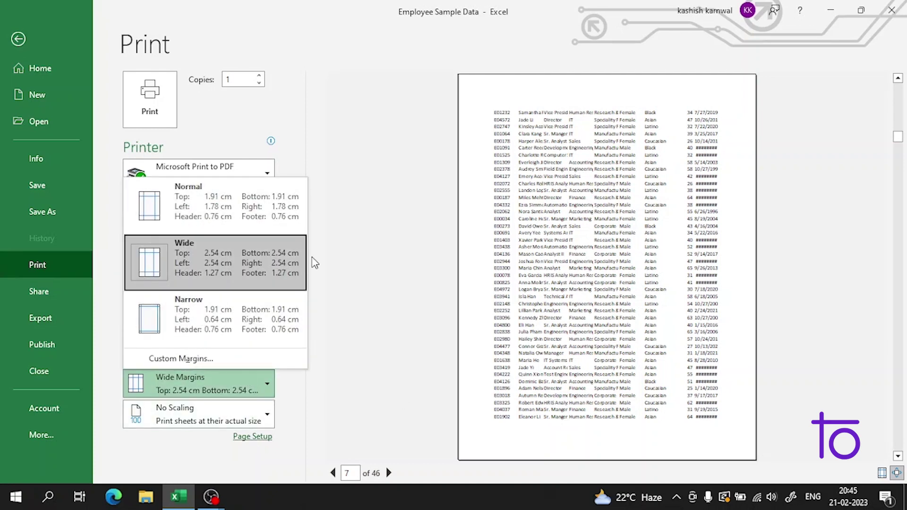
{"action": "left_click", "coordinate": [322, 255]}
Step: Set the printout scaling to Fit All Rows on One Page
{"action": "left_click", "coordinate": [239, 418]}
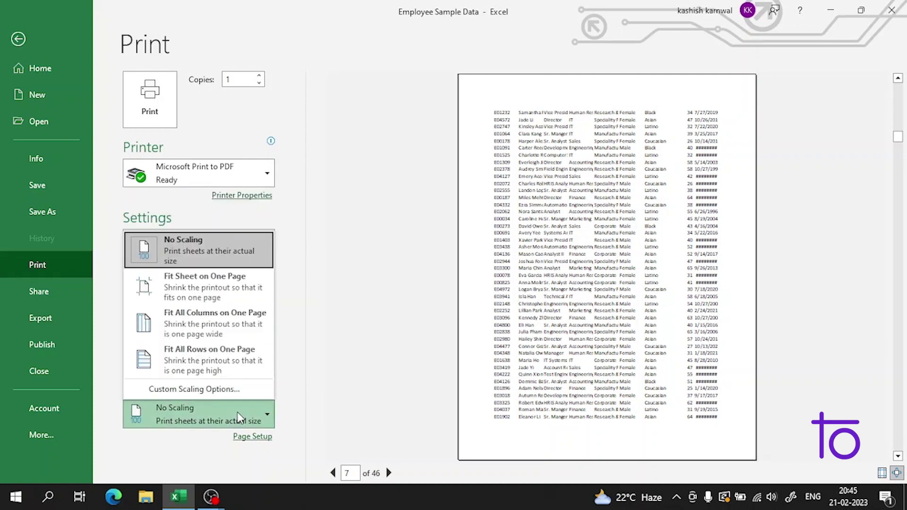
{"action": "left_click", "coordinate": [268, 419]}
{"action": "left_click", "coordinate": [267, 418]}
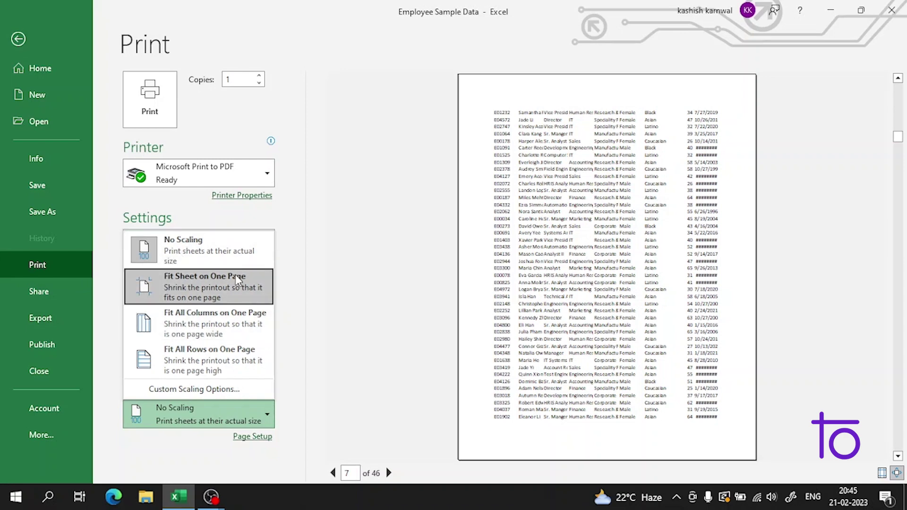
{"action": "left_click", "coordinate": [228, 287]}
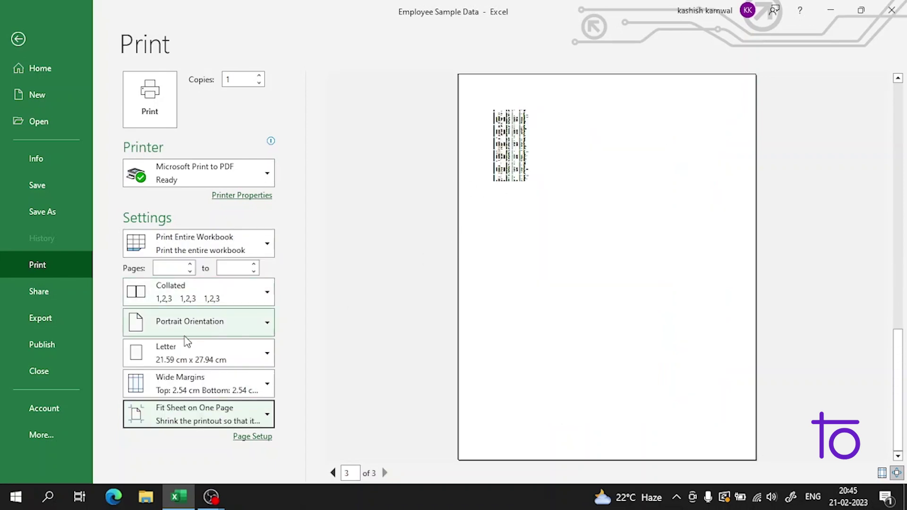
{"action": "left_click", "coordinate": [202, 419]}
{"action": "key", "text": "Escape"}
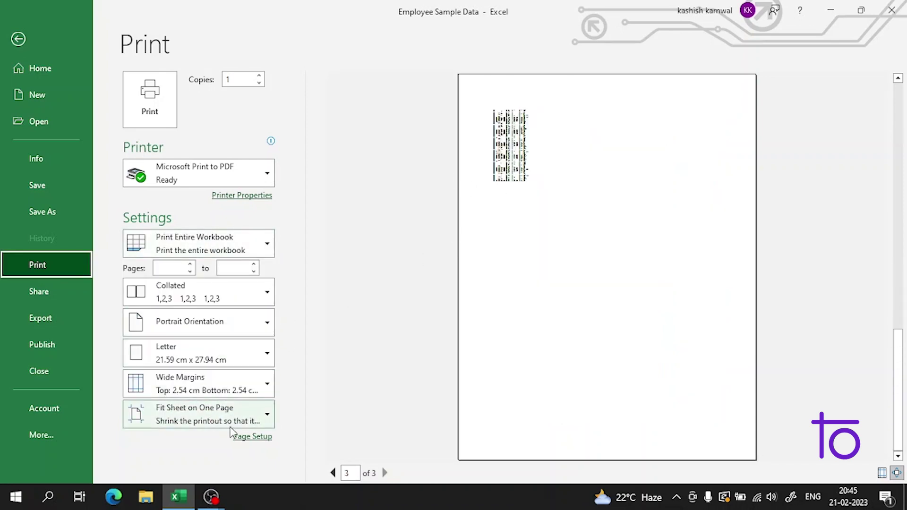
{"action": "left_click", "coordinate": [240, 423]}
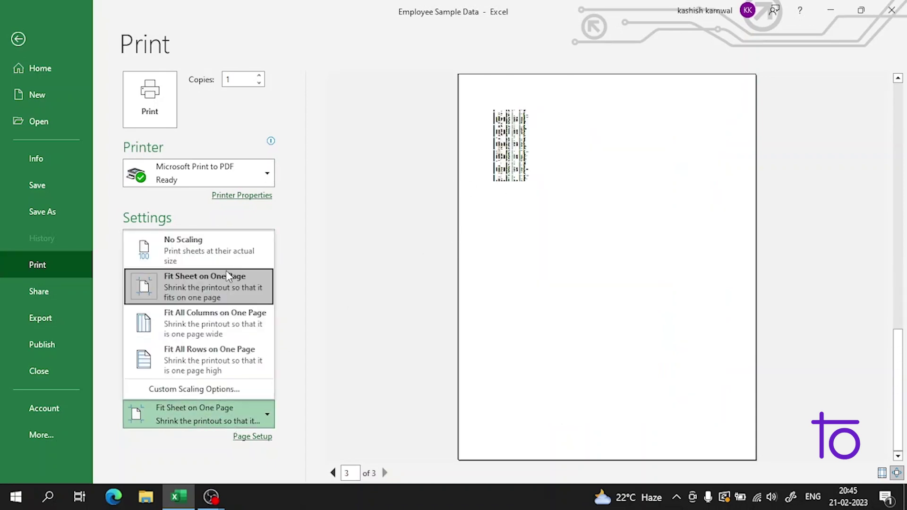
{"action": "left_click", "coordinate": [212, 331]}
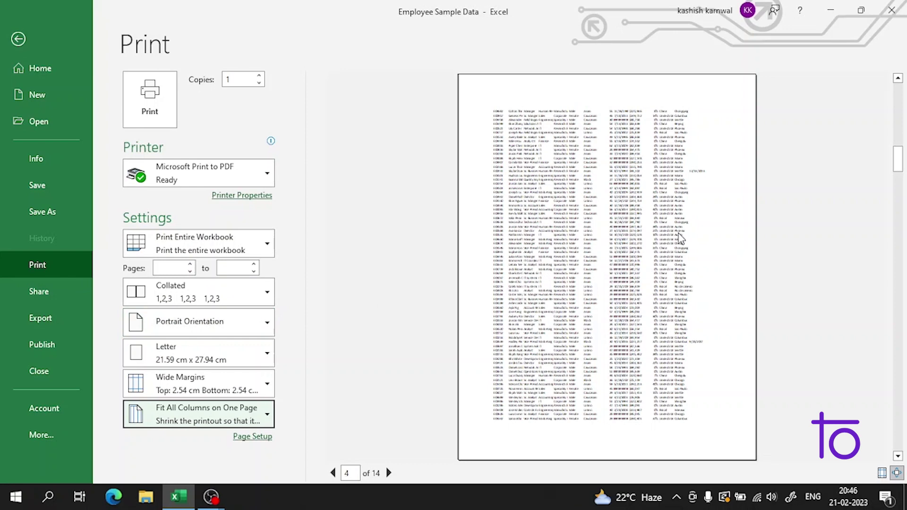
{"action": "left_click", "coordinate": [184, 421]}
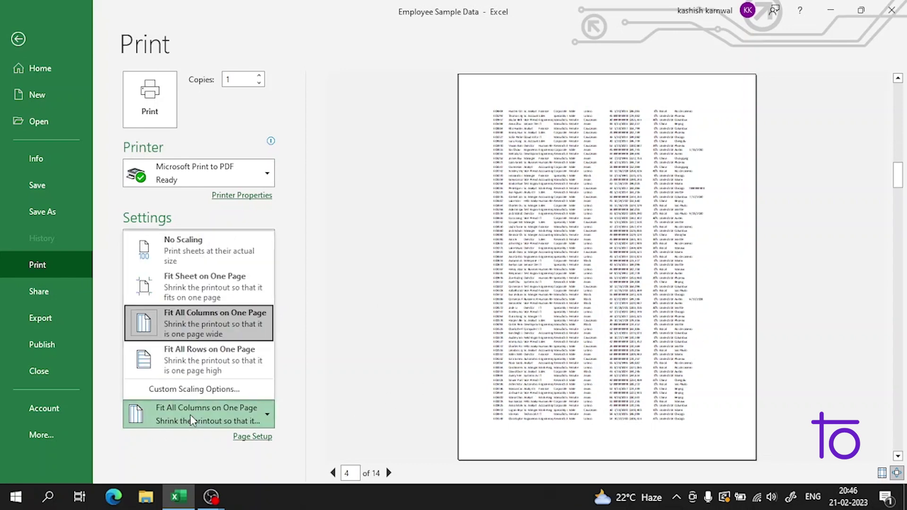
{"action": "left_click", "coordinate": [202, 378]}
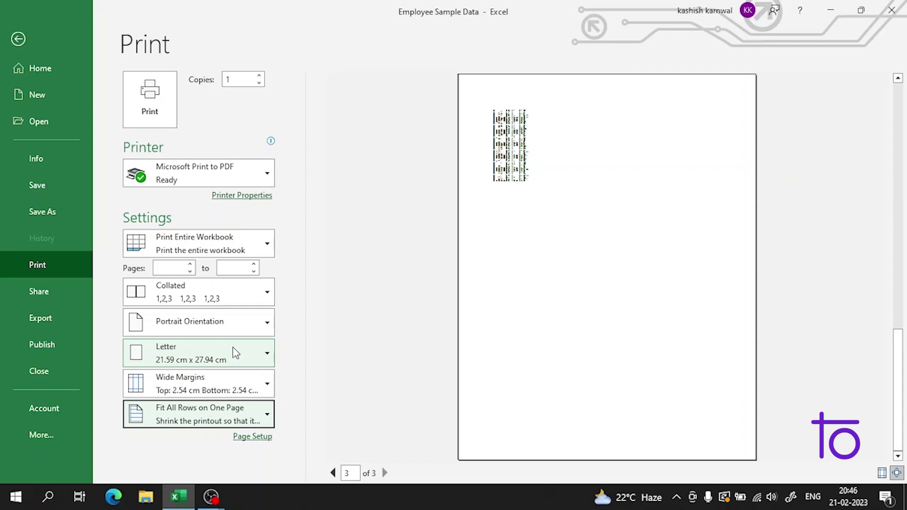
{"action": "left_click", "coordinate": [234, 352]}
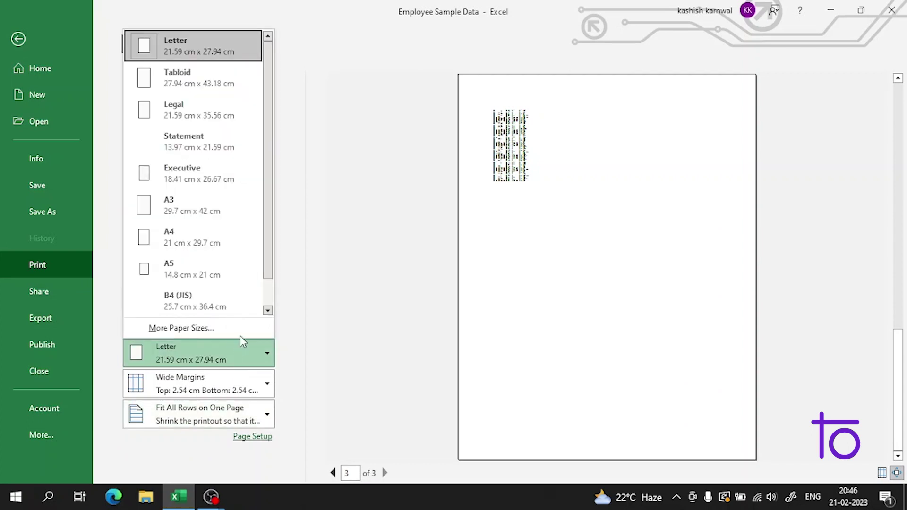
Step: Choose No Scaling and Legal paper size, leaving the margins Wide
{"action": "left_click", "coordinate": [197, 107]}
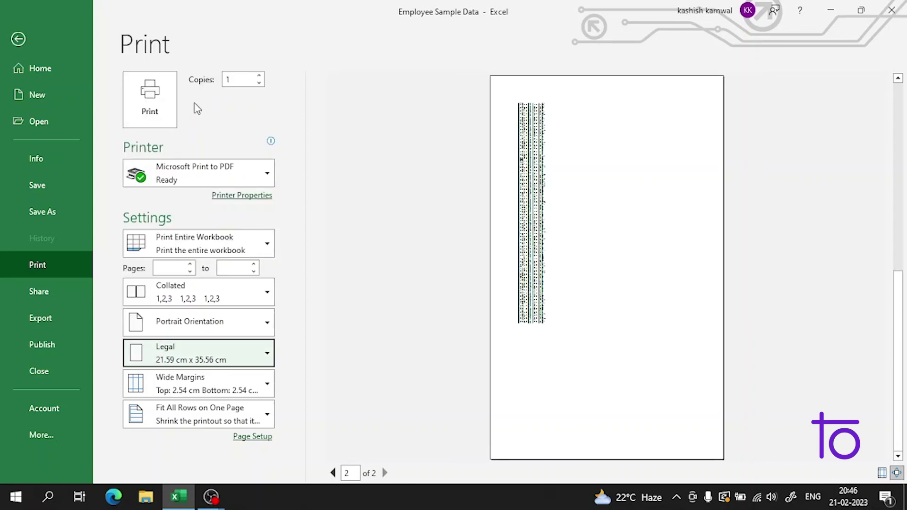
{"action": "left_click", "coordinate": [208, 356]}
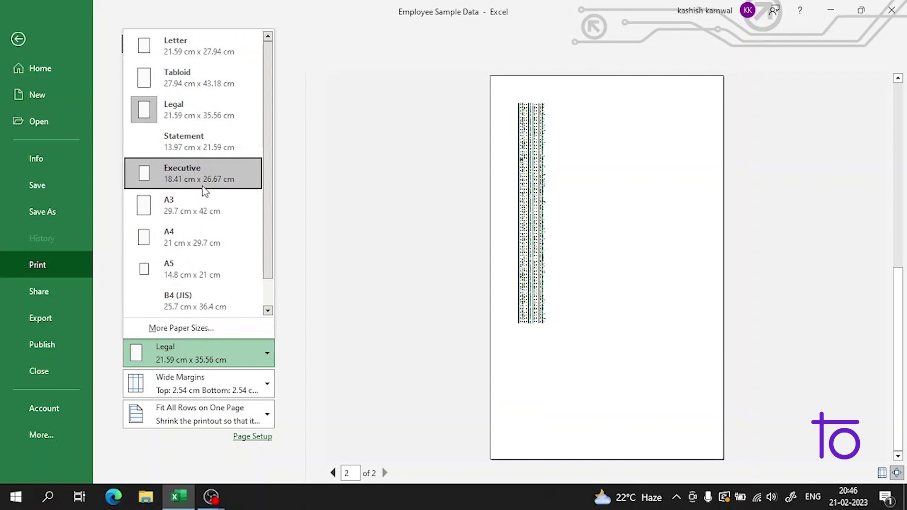
{"action": "left_click", "coordinate": [229, 187]}
{"action": "left_click", "coordinate": [221, 415]}
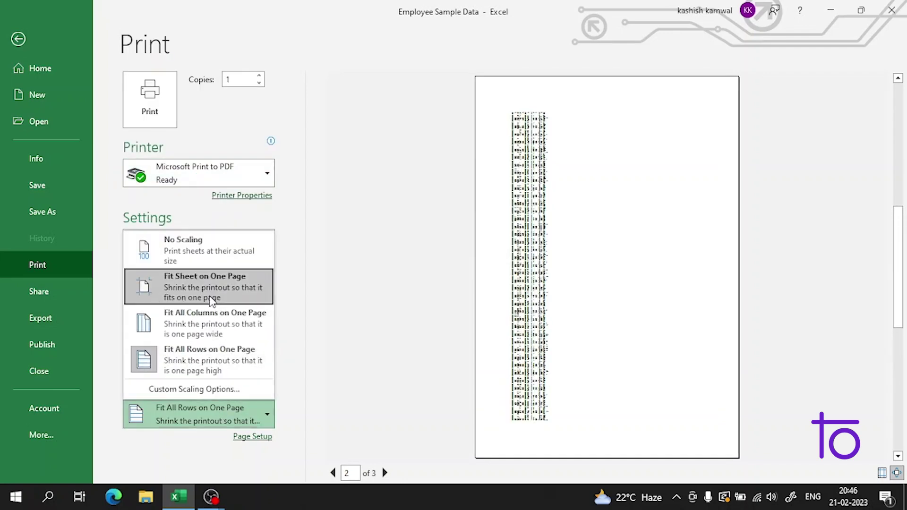
{"action": "left_click", "coordinate": [229, 249]}
{"action": "left_click", "coordinate": [215, 354]}
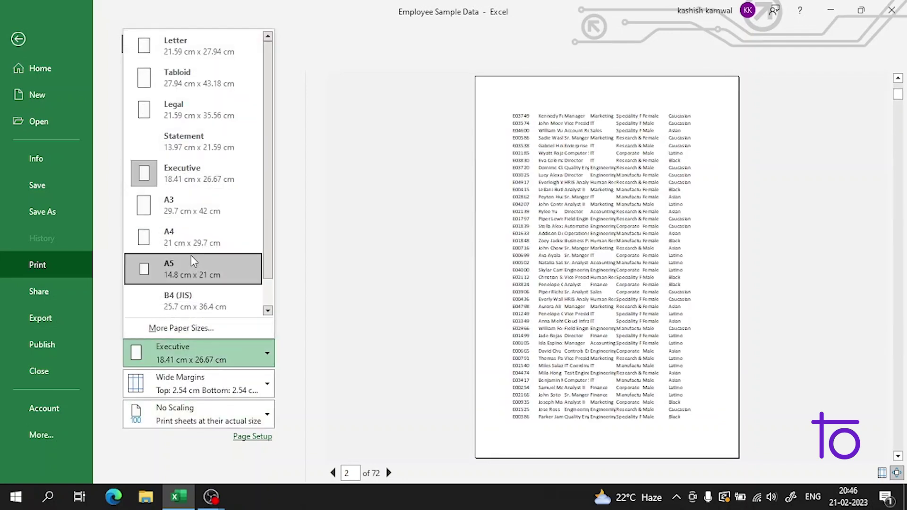
{"action": "left_click", "coordinate": [209, 57]}
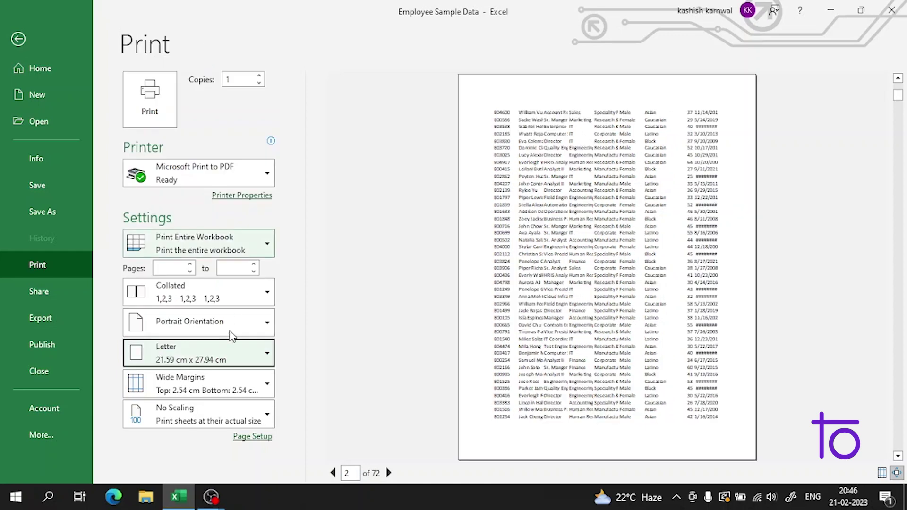
{"action": "left_click", "coordinate": [235, 359]}
{"action": "left_click", "coordinate": [216, 109]}
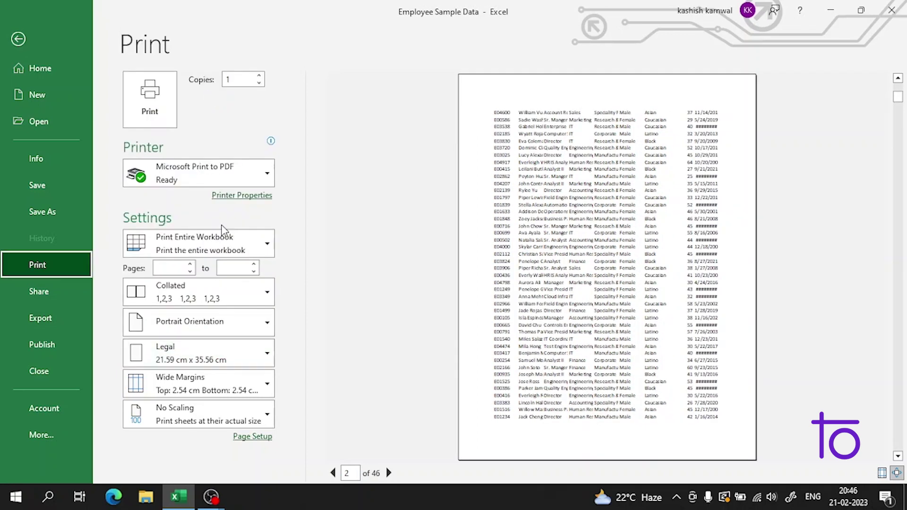
Step: Add a new Sheet1 and enter devton, data science and web development in A1:A3
{"action": "left_click", "coordinate": [19, 39]}
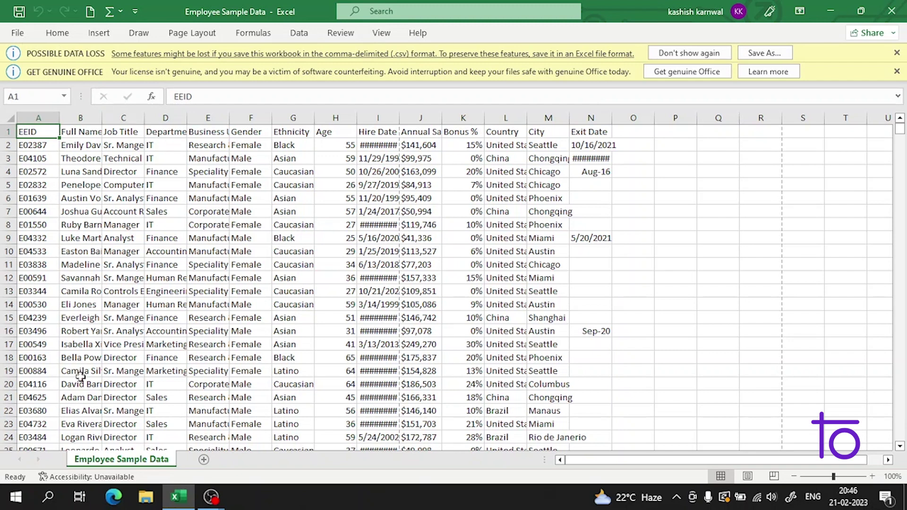
{"action": "left_click", "coordinate": [204, 460]}
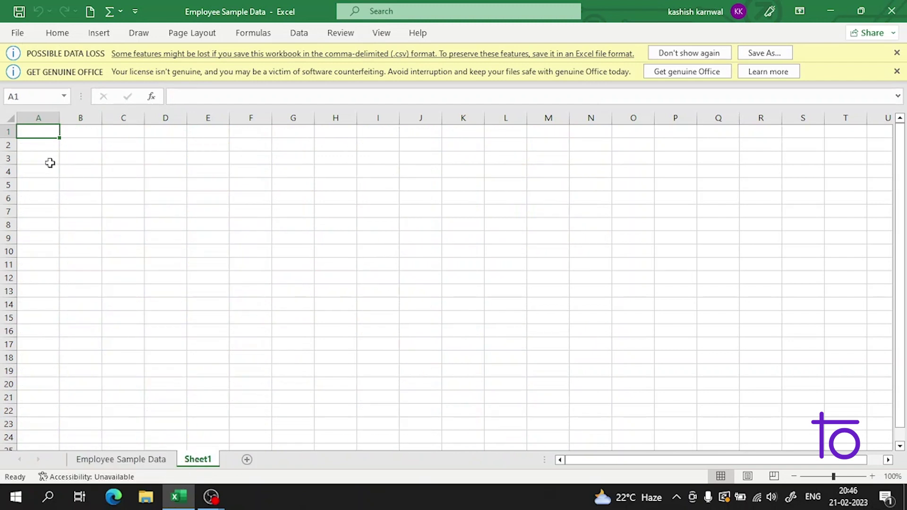
{"action": "double_click", "coordinate": [52, 132]}
{"action": "type", "text": "devton"}
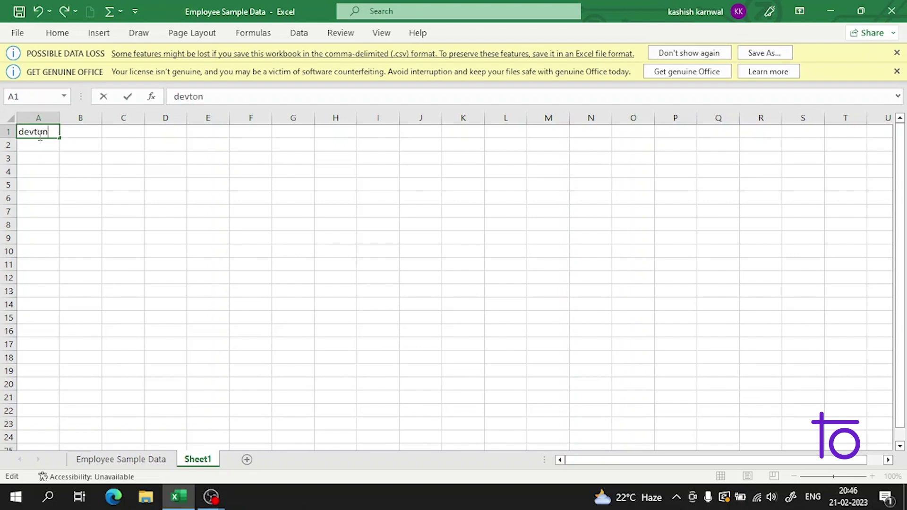
{"action": "key", "text": "Return"}
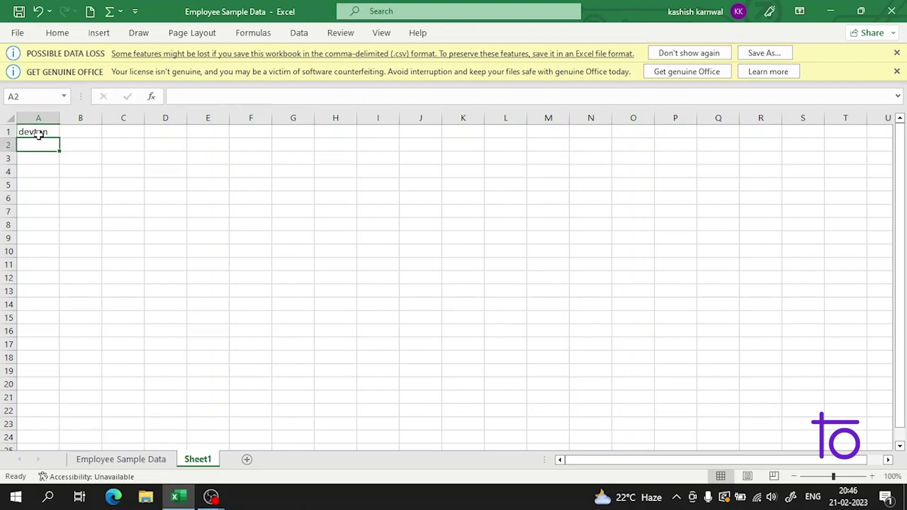
{"action": "type", "text": "data science"}
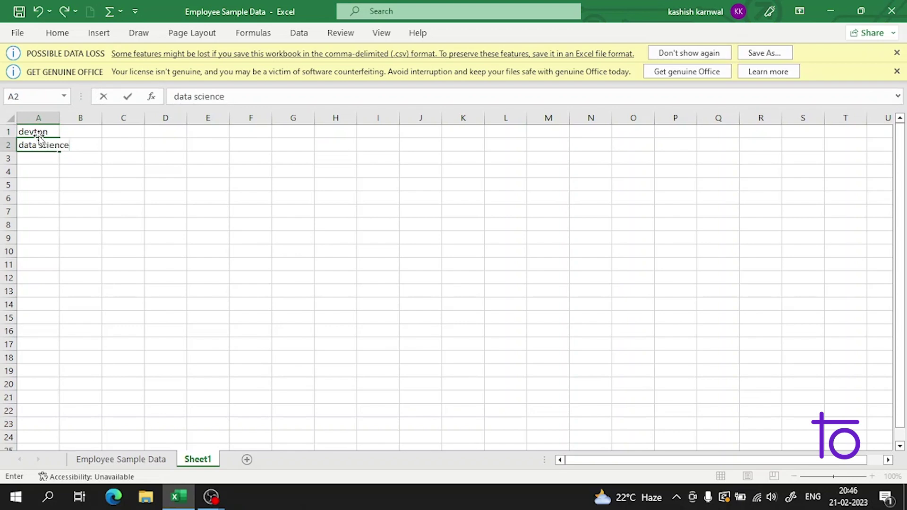
{"action": "key", "text": "Return"}
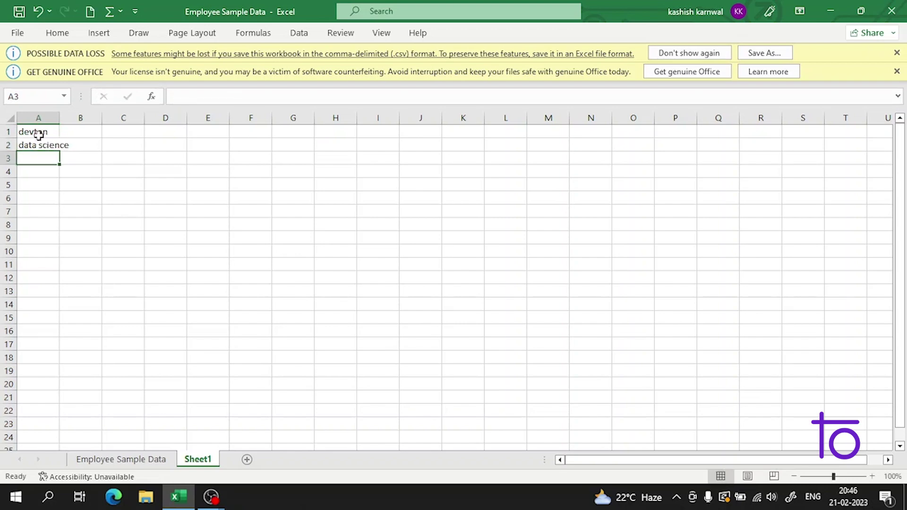
{"action": "type", "text": "web dev"}
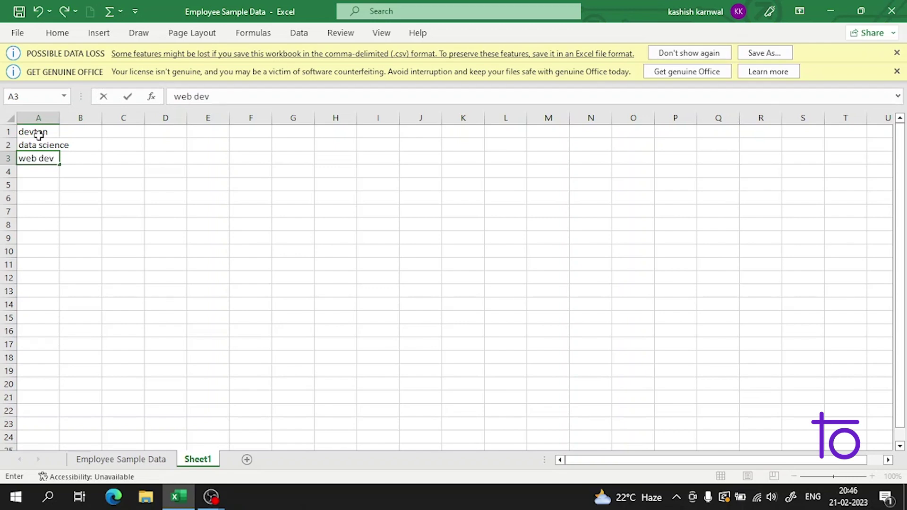
{"action": "type", "text": "elopmenty"}
{"action": "key", "text": "Return"}
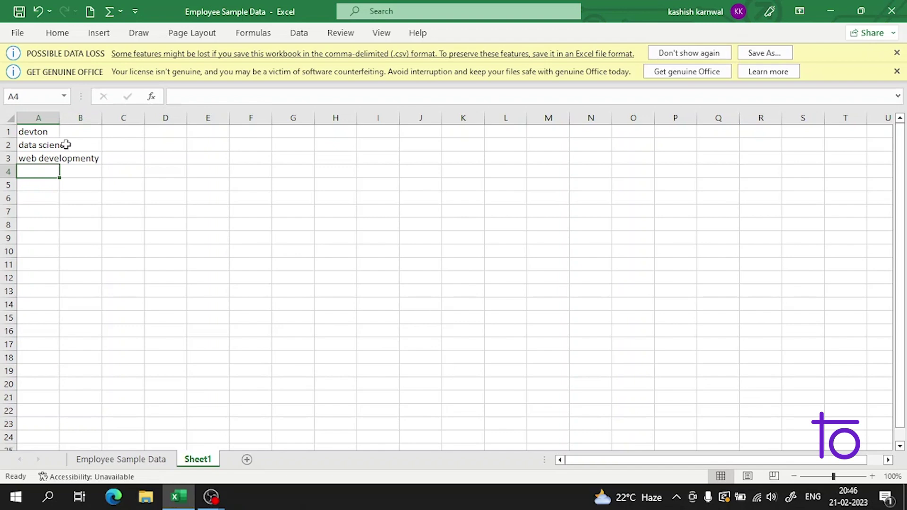
Step: Remove the stray trailing letter from A3 so it reads 'web development'
{"action": "left_click", "coordinate": [81, 159]}
{"action": "left_click", "coordinate": [53, 159]}
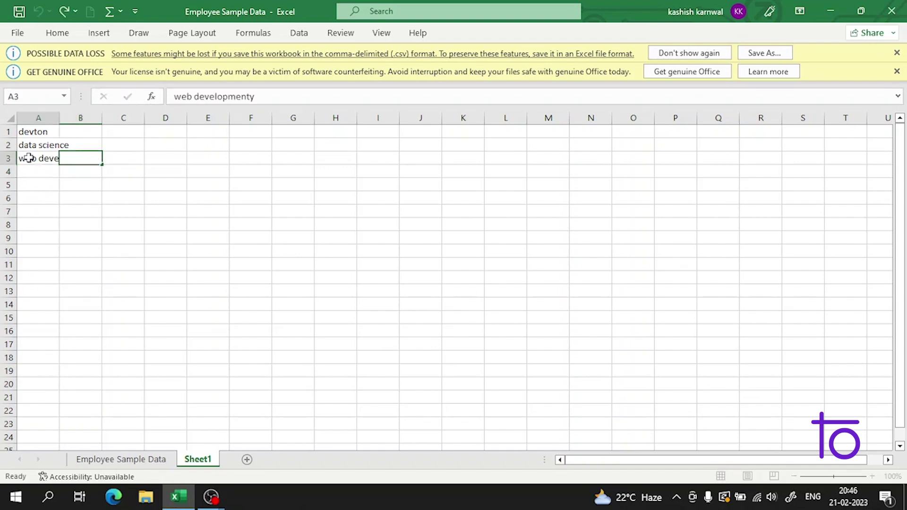
{"action": "double_click", "coordinate": [38, 158]}
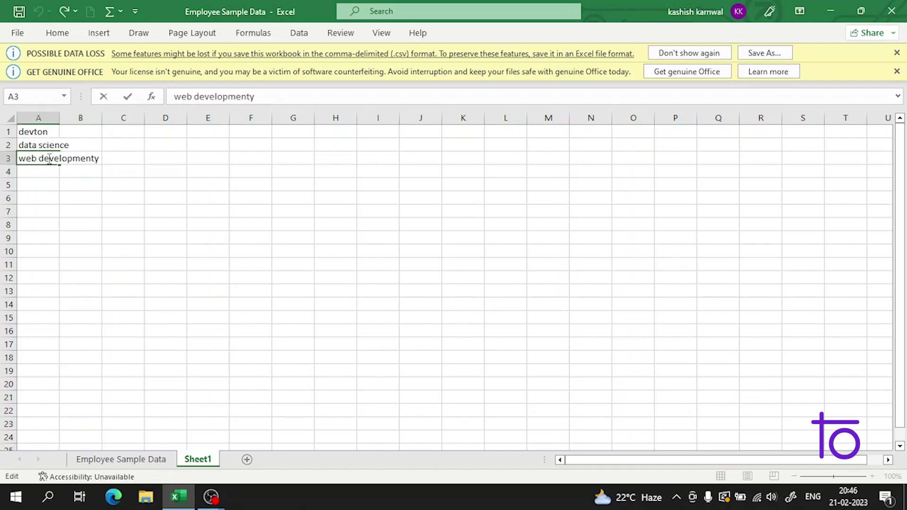
{"action": "left_click_drag", "start_coordinate": [101, 158], "coordinate": [60, 158]}
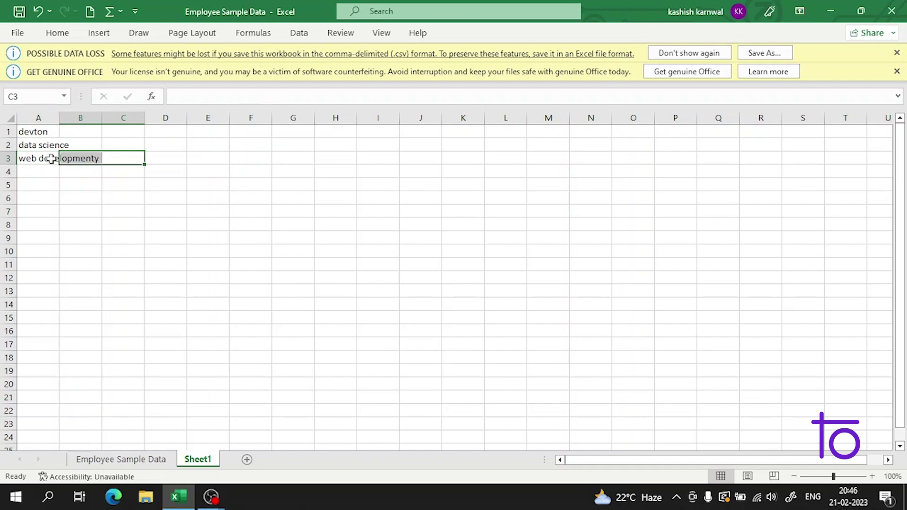
{"action": "key", "text": "Escape"}
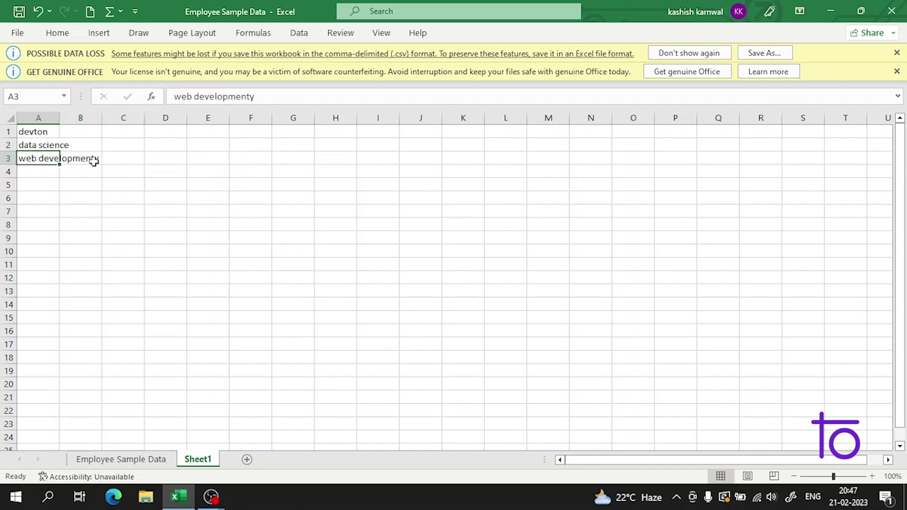
{"action": "double_click", "coordinate": [44, 158]}
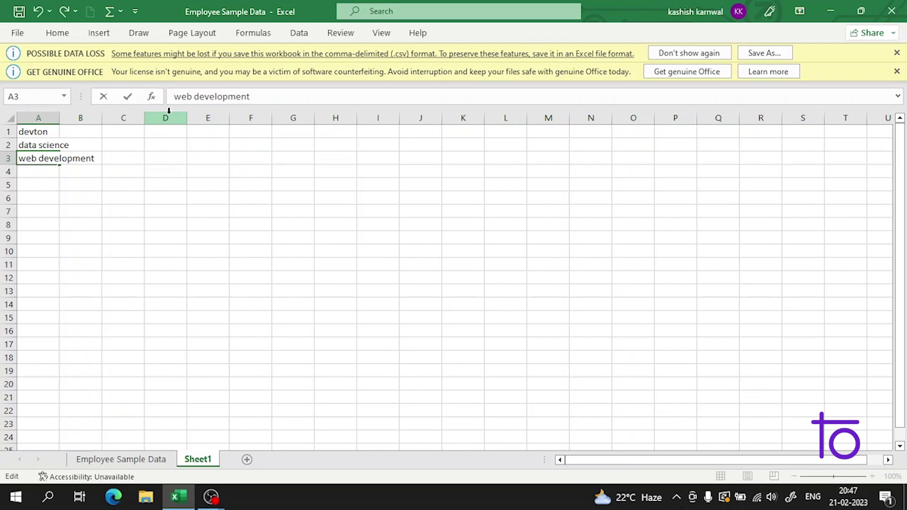
{"action": "left_click", "coordinate": [135, 195]}
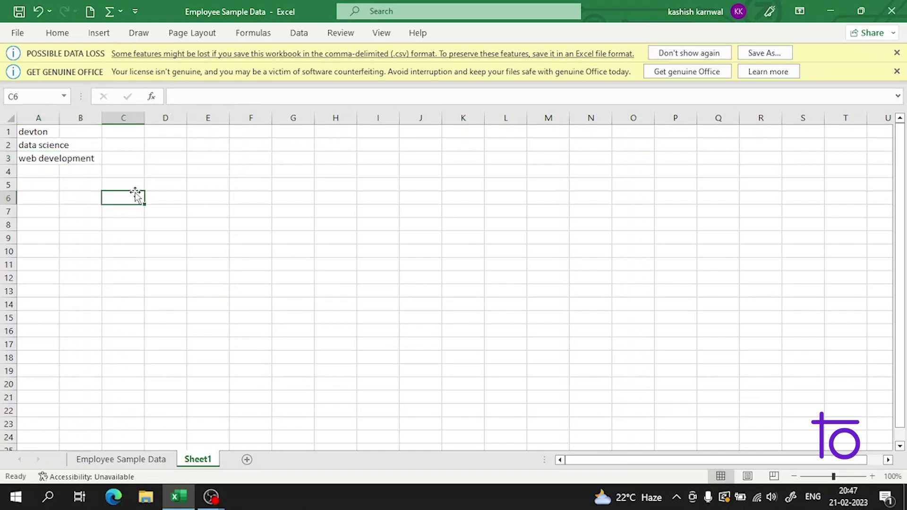
Step: Reopen the print preview showing Sheet1's three entries on one Letter page
{"action": "key", "text": "ctrl+p"}
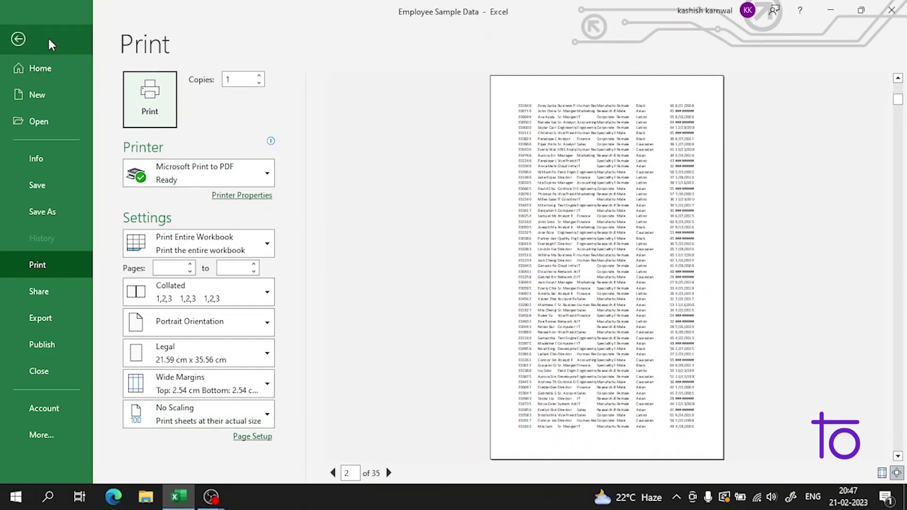
{"action": "left_click", "coordinate": [17, 39]}
{"action": "left_click", "coordinate": [189, 197]}
{"action": "left_click", "coordinate": [463, 290]}
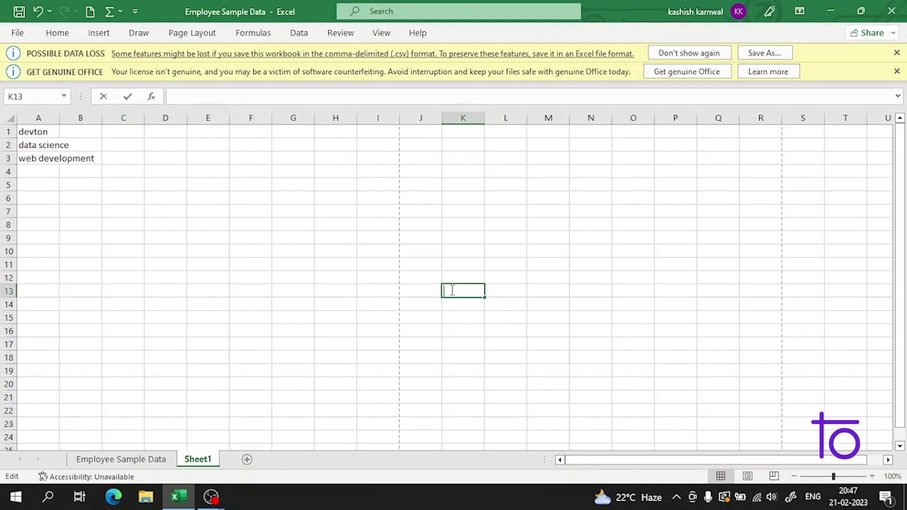
{"action": "left_click", "coordinate": [300, 333]}
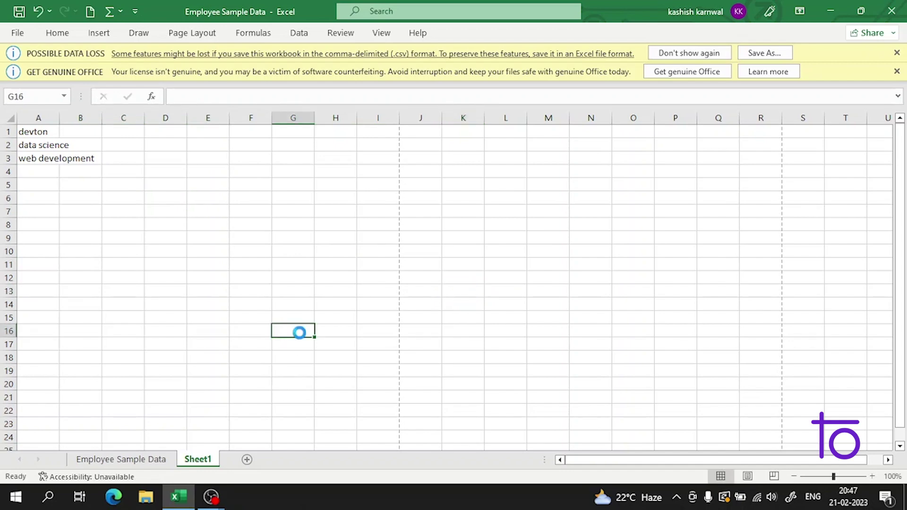
{"action": "key", "text": "ctrl+p"}
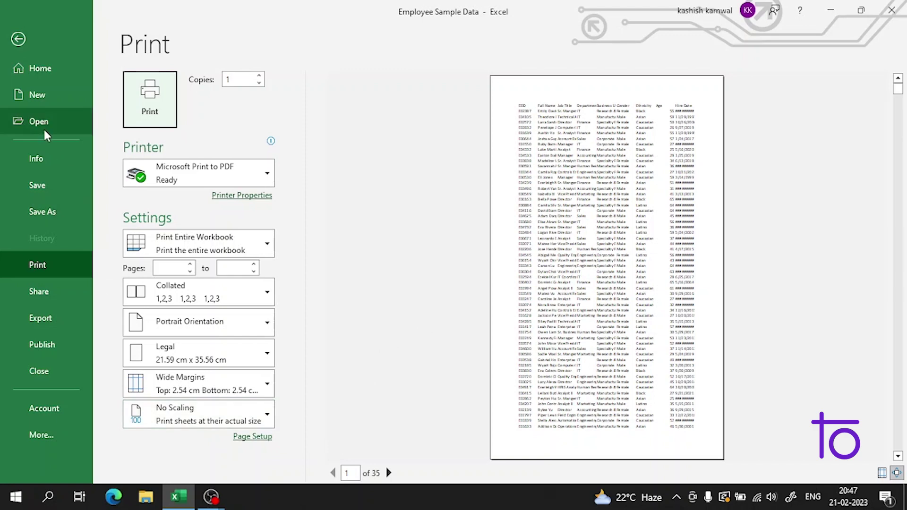
{"action": "left_click", "coordinate": [504, 265]}
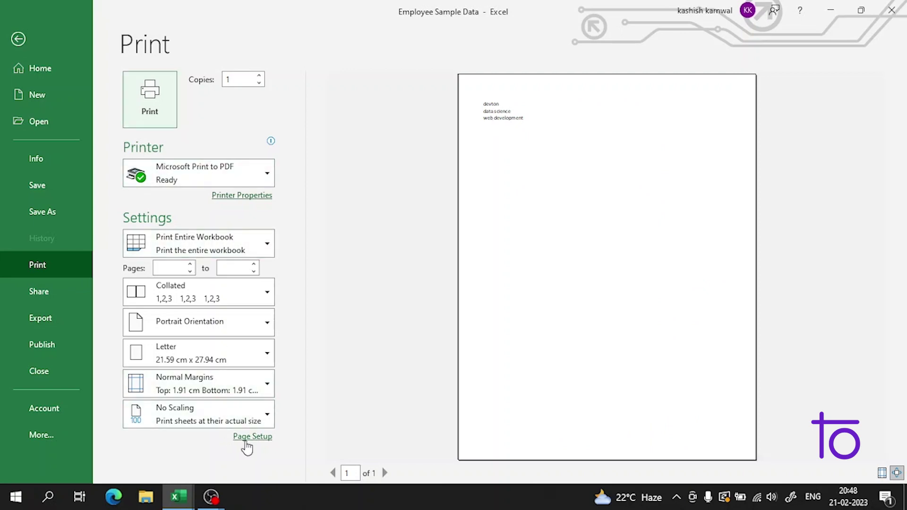
Step: In Page Setup, keep Portrait orientation and set the Top margin to 0.9 and Right margin to 0
{"action": "left_click", "coordinate": [244, 443]}
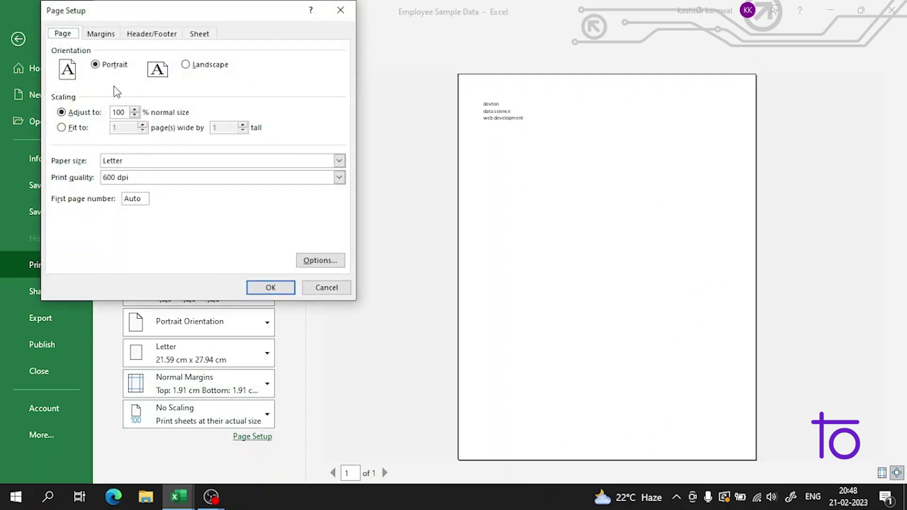
{"action": "left_click", "coordinate": [187, 65]}
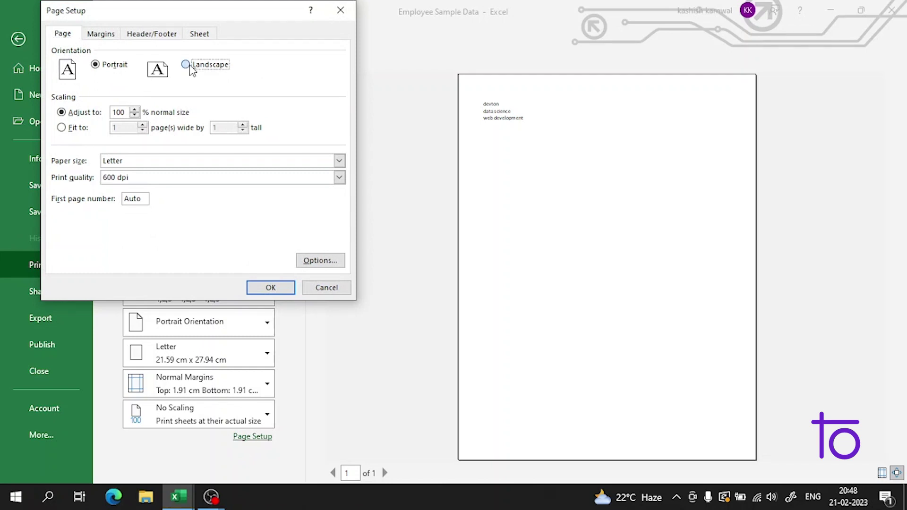
{"action": "left_click", "coordinate": [107, 66]}
{"action": "left_click", "coordinate": [114, 35]}
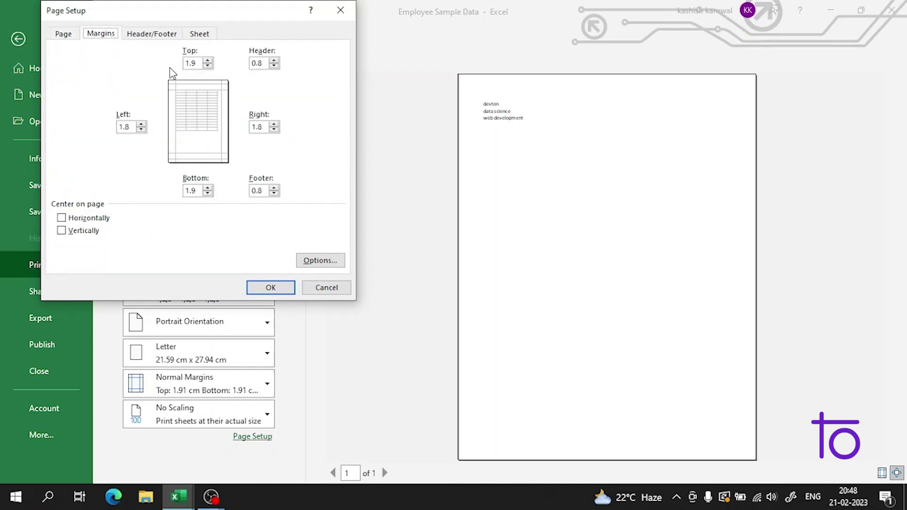
{"action": "left_click", "coordinate": [208, 61]}
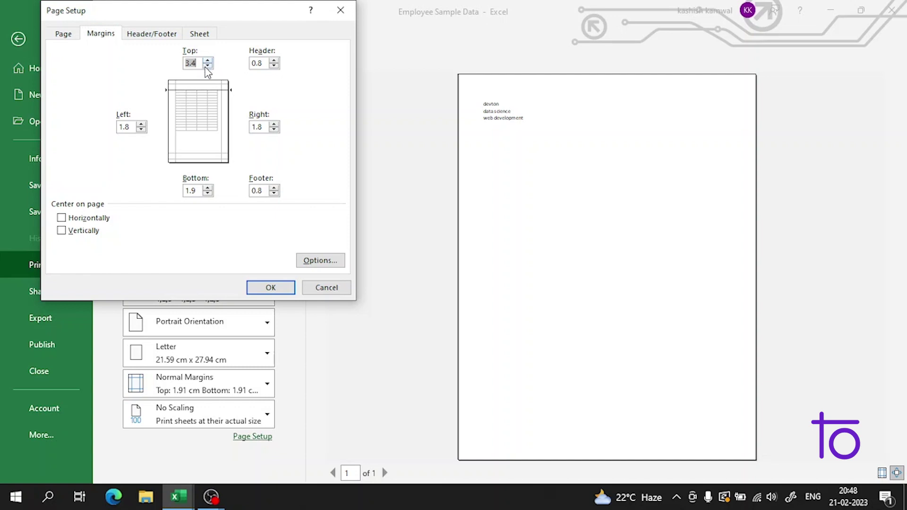
{"action": "left_click", "coordinate": [208, 66]}
{"action": "double_click", "coordinate": [274, 130]}
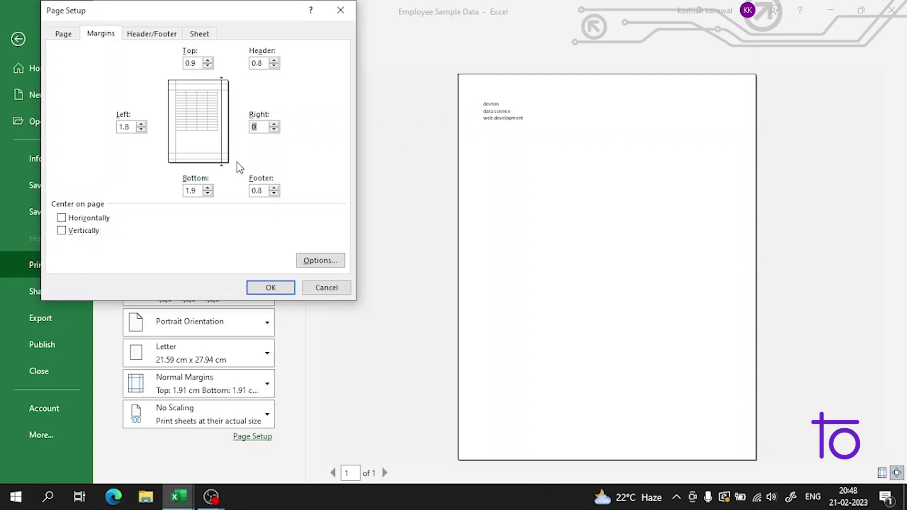
Step: Leave the page uncentred, with horizontal and vertical centring both off
{"action": "left_click", "coordinate": [85, 219]}
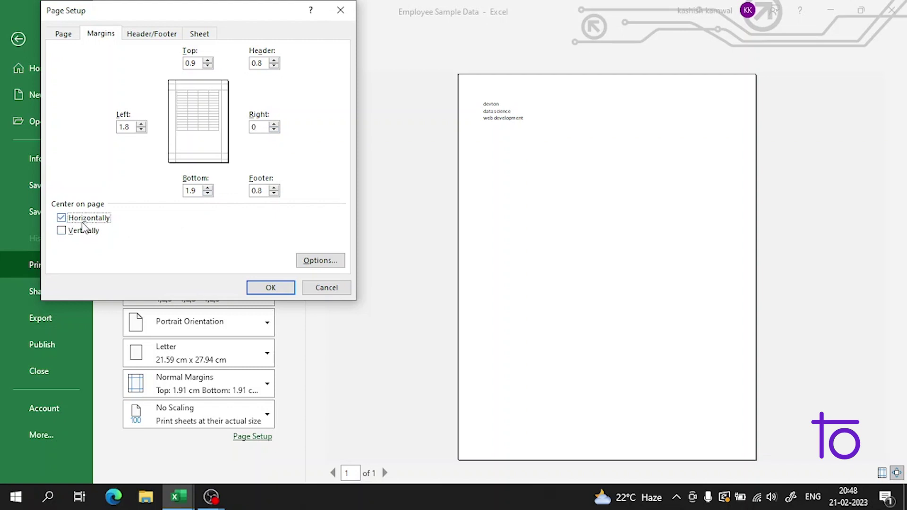
{"action": "left_click", "coordinate": [77, 232]}
{"action": "left_click", "coordinate": [83, 220]}
{"action": "left_click", "coordinate": [84, 231]}
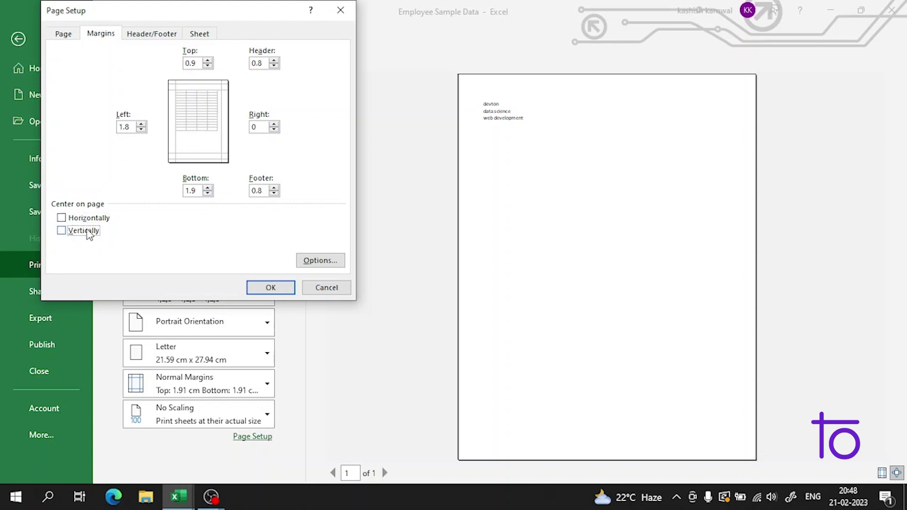
{"action": "left_click", "coordinate": [149, 34]}
Step: Show Page Setup's Sheet tab with print area, print titles and Down, then over page order
{"action": "left_click", "coordinate": [200, 34]}
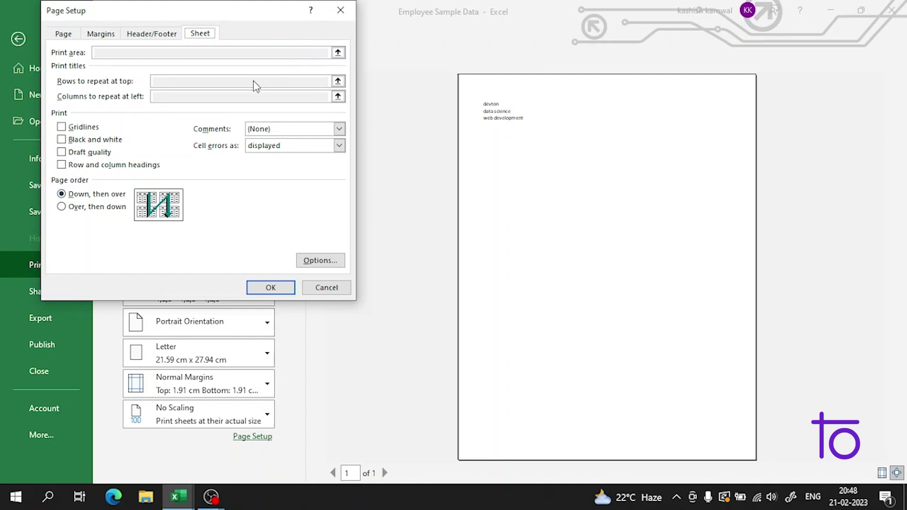
{"action": "mouse_move", "coordinate": [218, 503]}
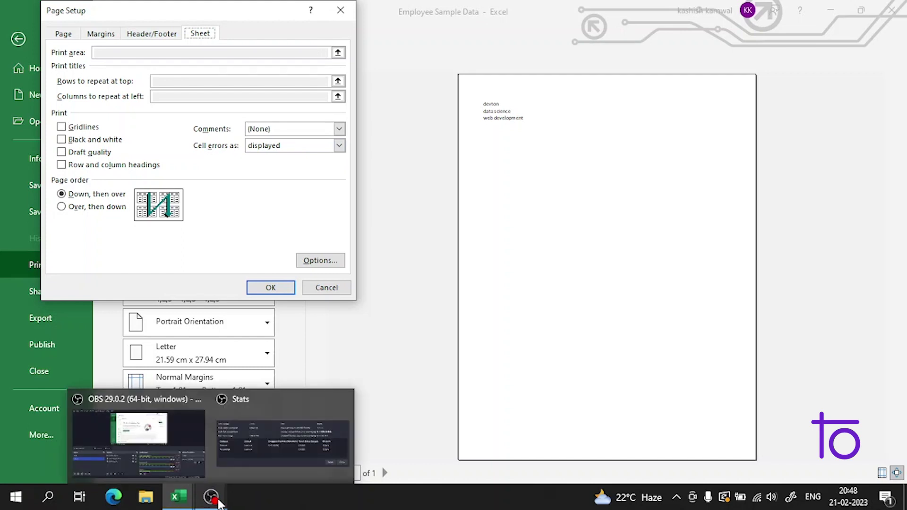
{"action": "left_click", "coordinate": [164, 470]}
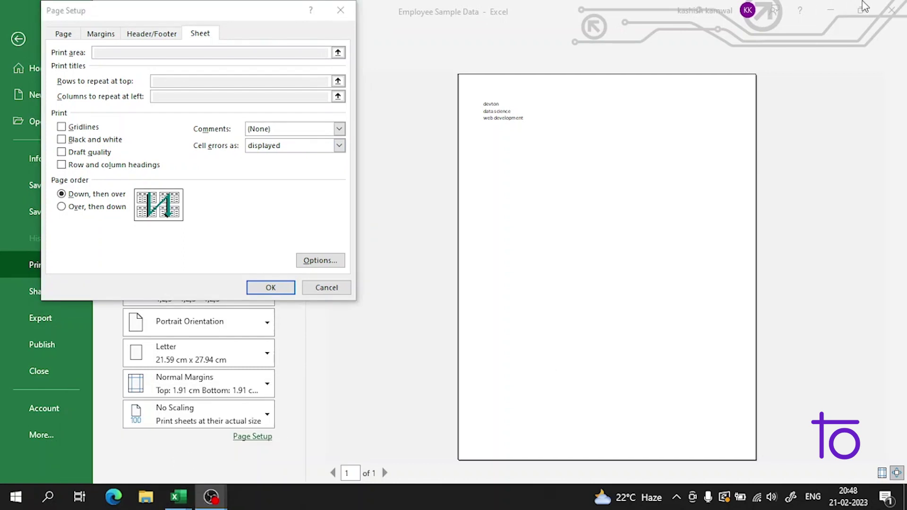
{"action": "left_click", "coordinate": [834, 8]}
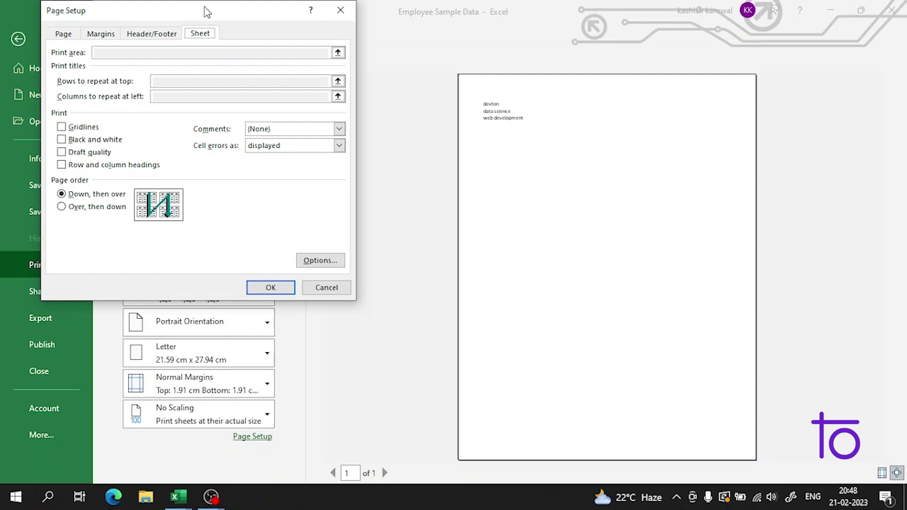
Step: Cycle through the Page Setup tabs, ending on Header/Footer with both set to (none)
{"action": "left_click", "coordinate": [171, 40]}
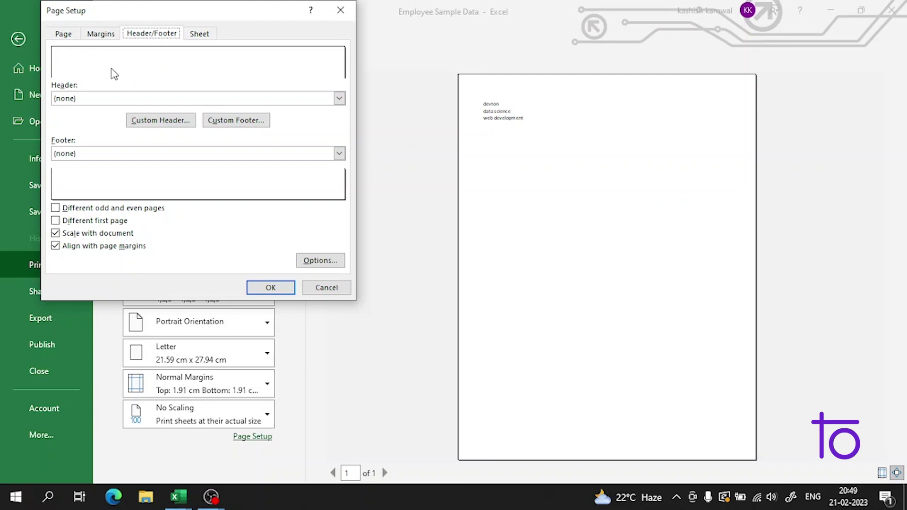
{"action": "left_click", "coordinate": [192, 34]}
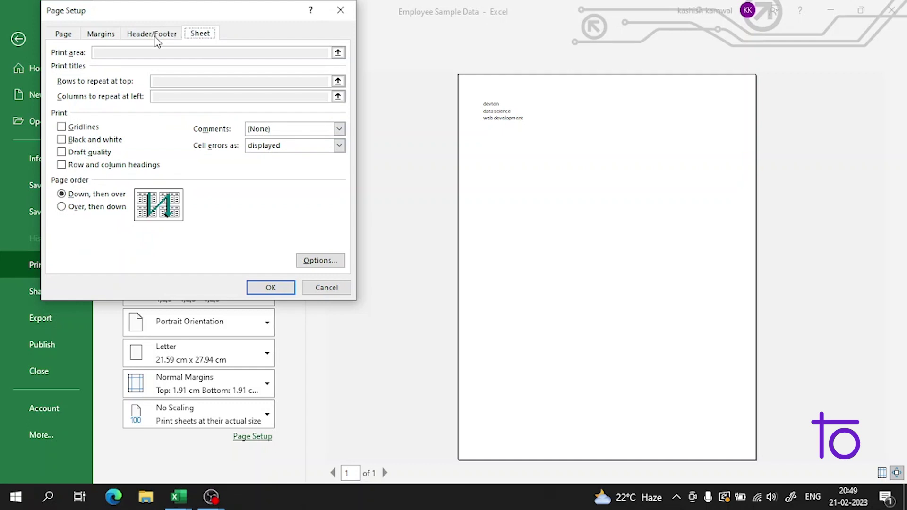
{"action": "left_click", "coordinate": [154, 36]}
{"action": "left_click", "coordinate": [107, 36]}
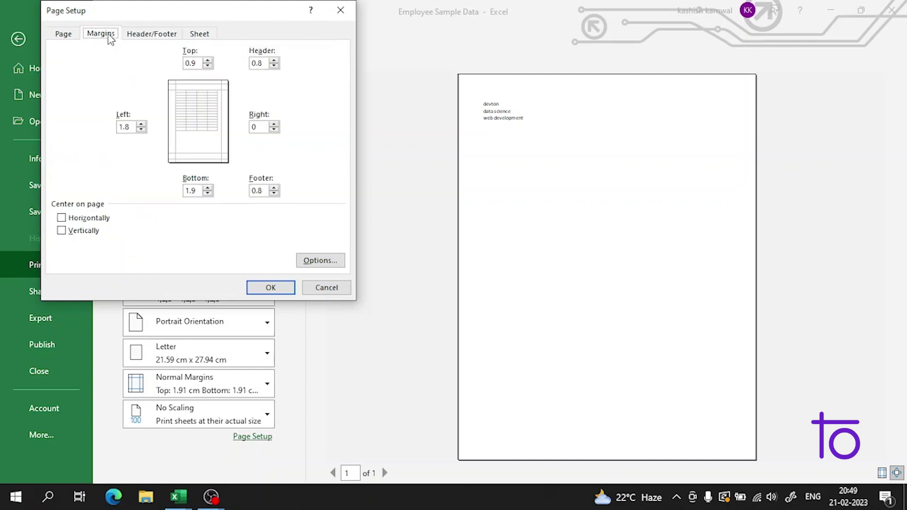
{"action": "left_click", "coordinate": [207, 38]}
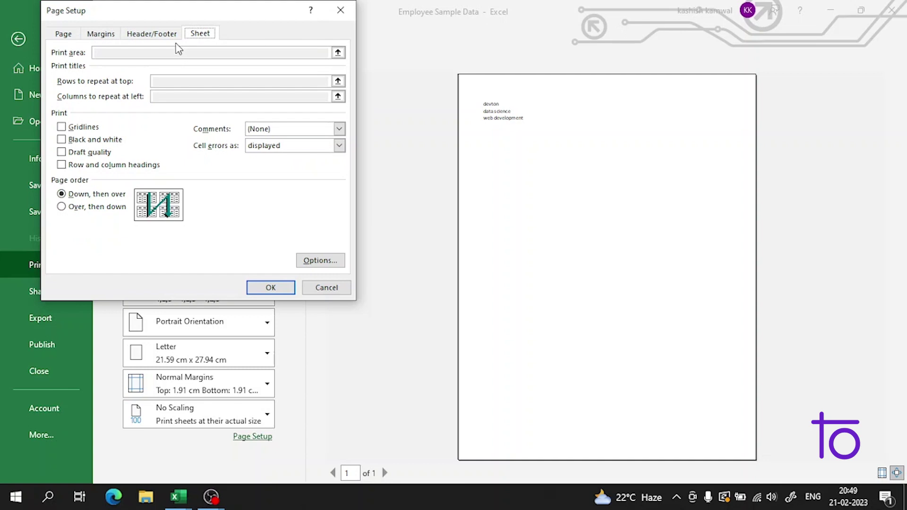
{"action": "left_click", "coordinate": [169, 37]}
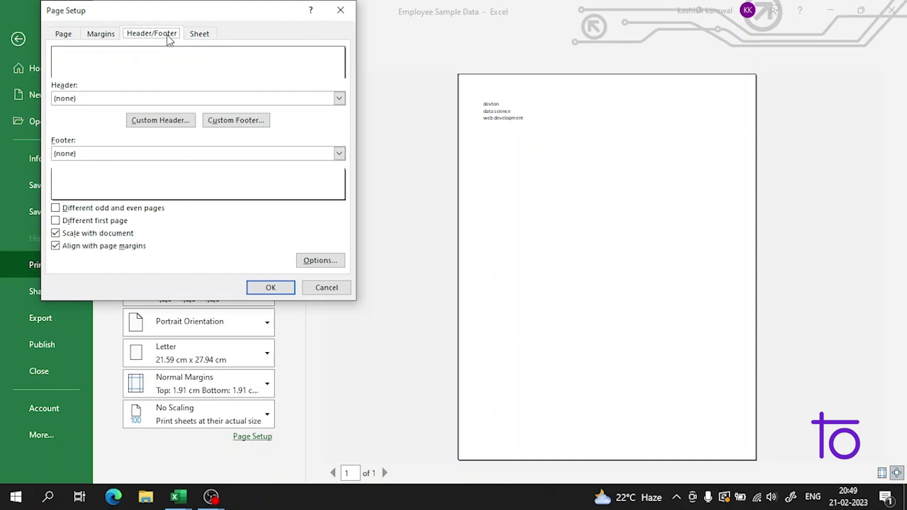